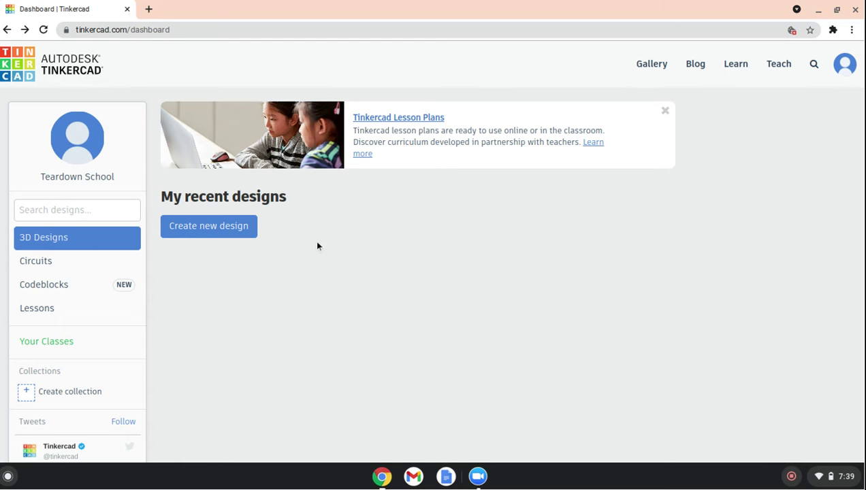
From the Circuits list in the dashboard, create a new blank circuit design.
left_click(91, 267)
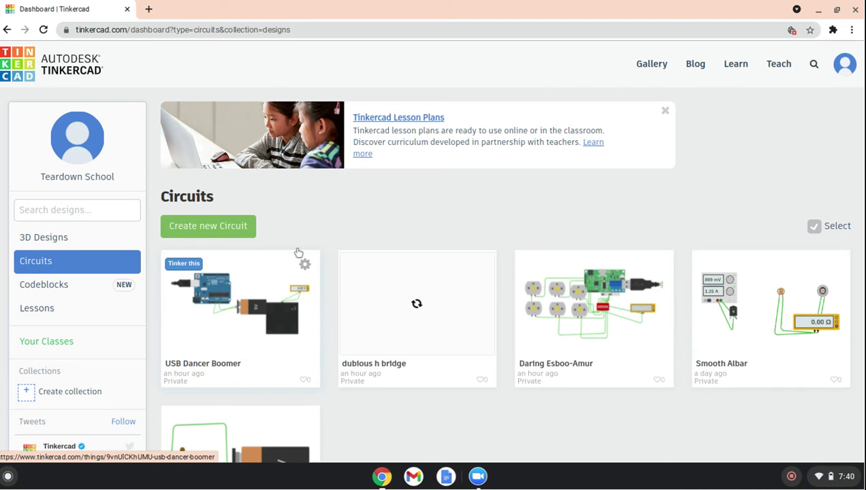
scroll(350, 187, "down", 3)
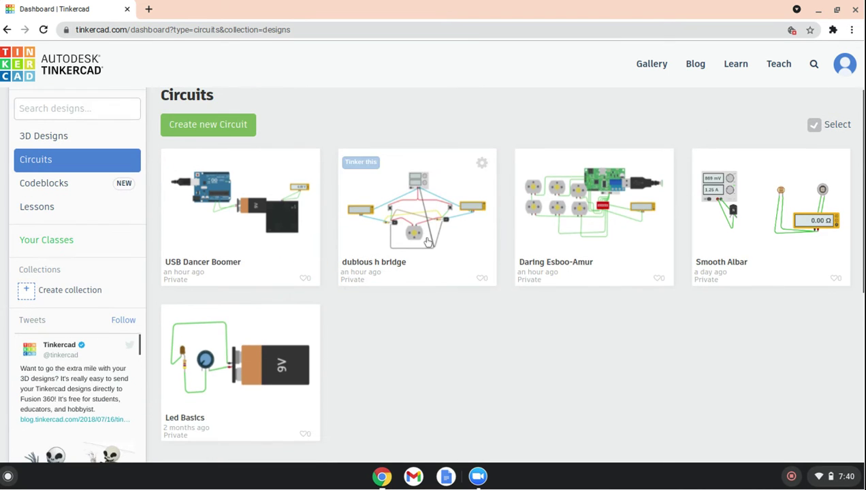
scroll(427, 242, "up", 1)
left_click(210, 130)
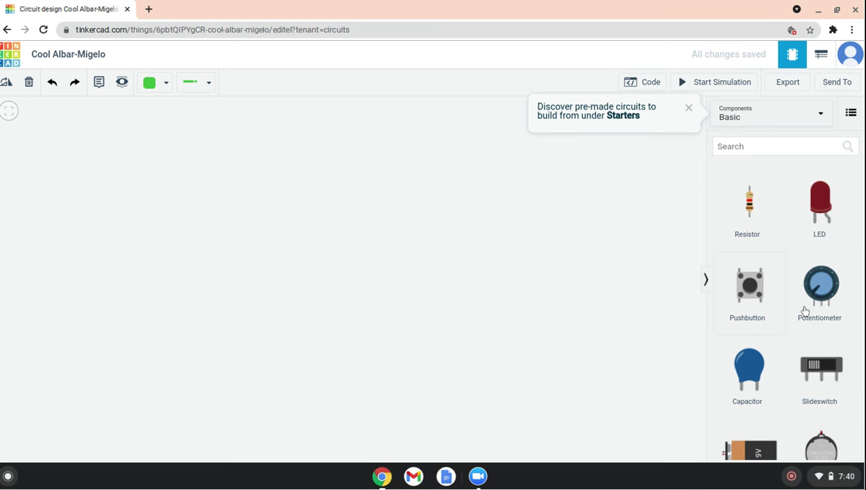
Place a pushbutton and a potentiometer on the canvas and position them side by side.
left_click_drag(746, 297, 124, 252)
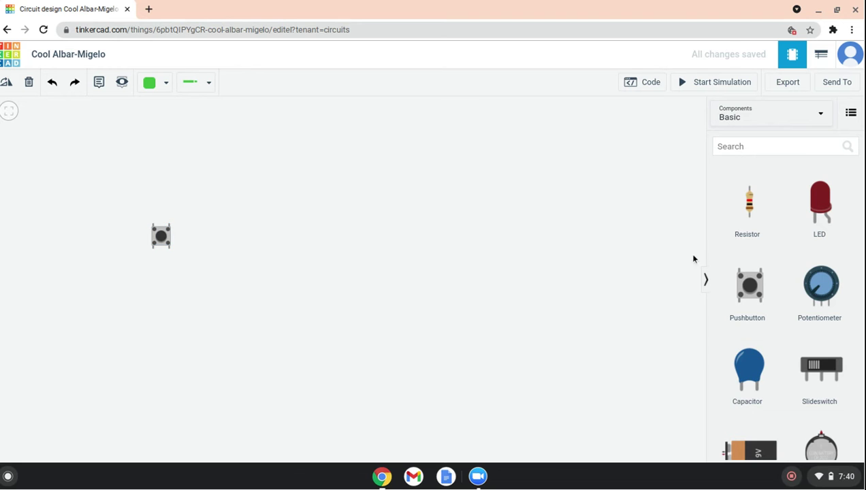
left_click_drag(806, 272, 518, 245)
left_click_drag(251, 241, 346, 246)
scroll(376, 277, "down", 2)
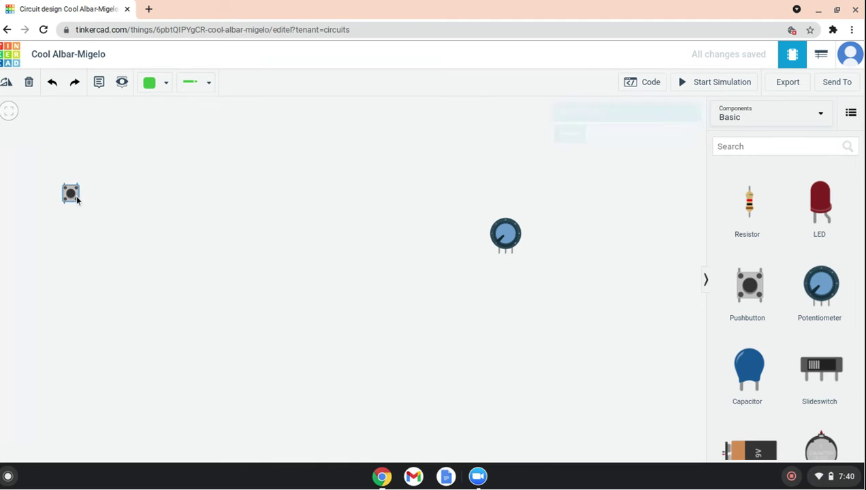
left_click_drag(75, 195, 279, 232)
scroll(369, 256, "up", 3)
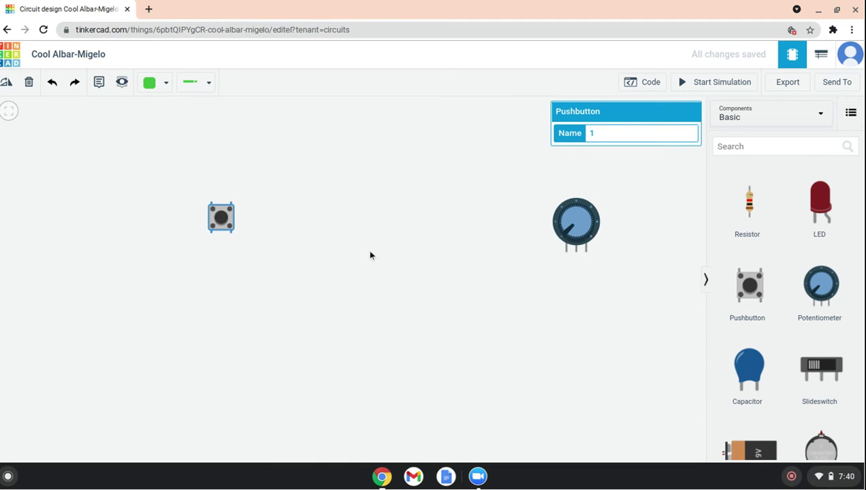
scroll(371, 255, "up", 2)
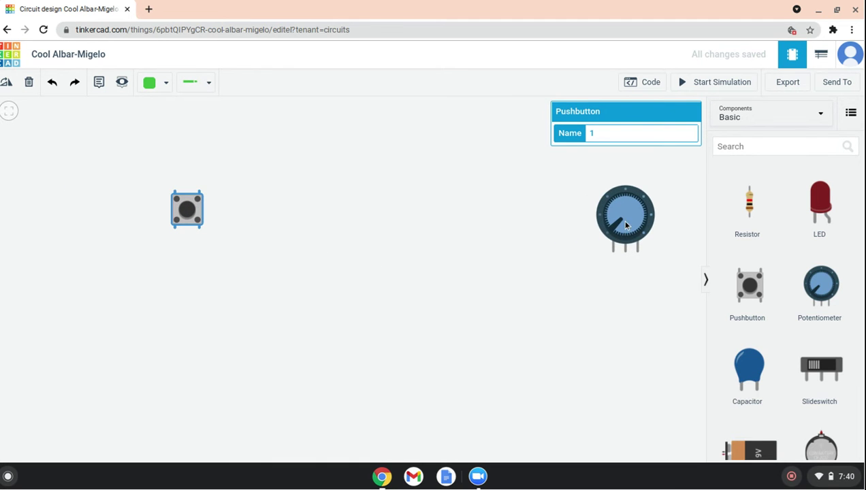
left_click_drag(625, 225, 286, 246)
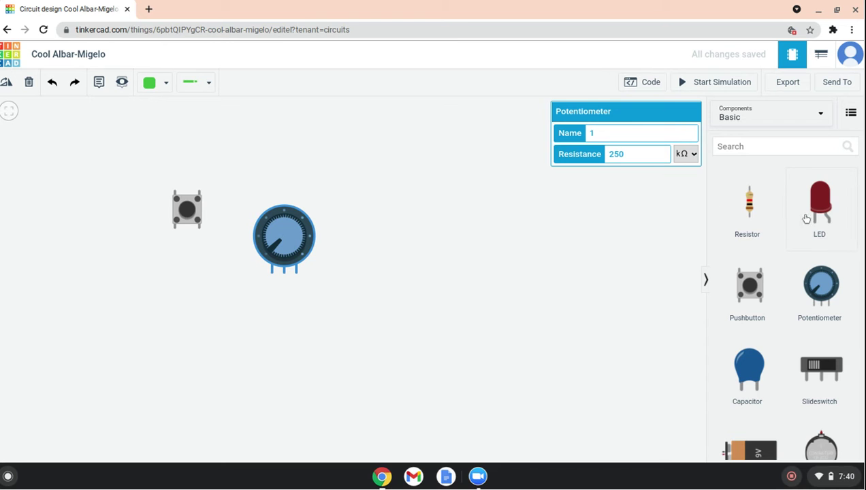
Add a red LED and a coin cell 3V battery, and move the potentiometer to the lower left.
left_click_drag(806, 218, 493, 269)
left_click(512, 261)
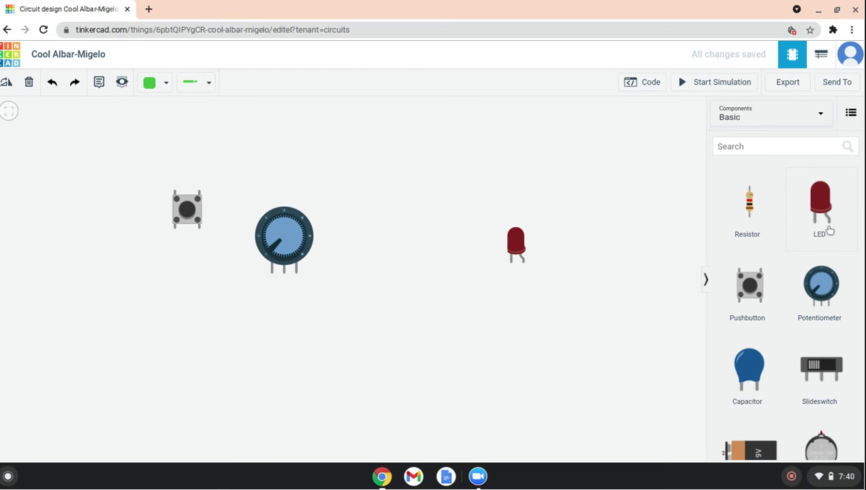
scroll(782, 266, "down", 3)
scroll(767, 256, "down", 3)
left_click_drag(821, 219, 606, 238)
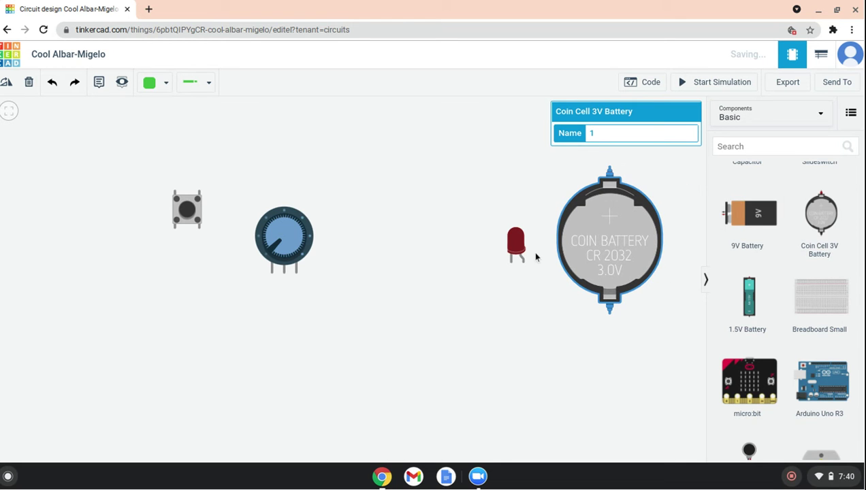
left_click_drag(527, 250, 497, 262)
left_click_drag(243, 264, 329, 226)
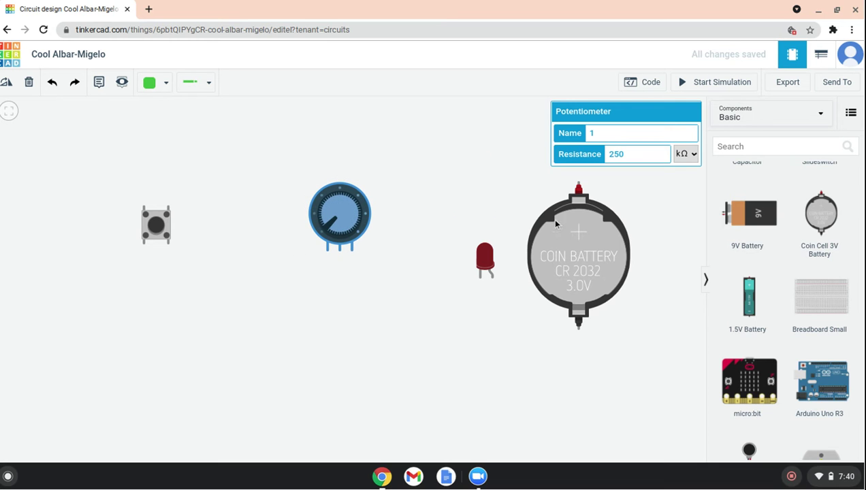
left_click_drag(337, 211, 238, 276)
left_click_drag(183, 230, 467, 194)
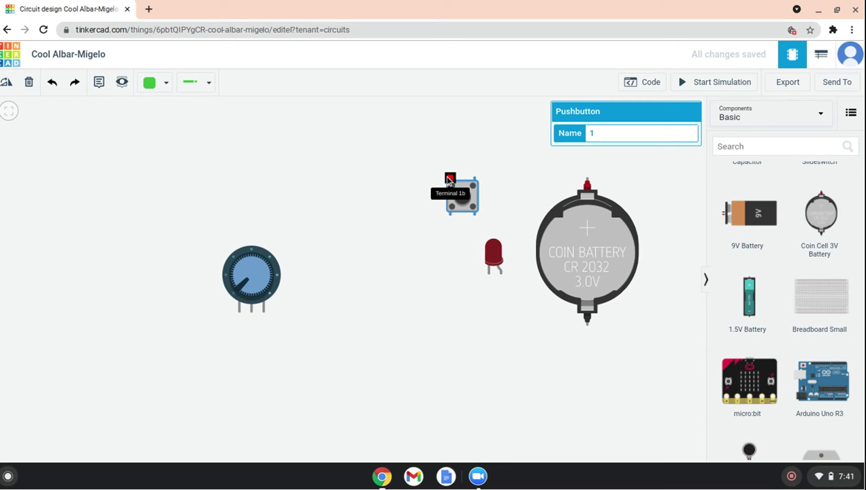
Wire the pushbutton's terminal 1b to the battery's positive terminal.
left_click(450, 180)
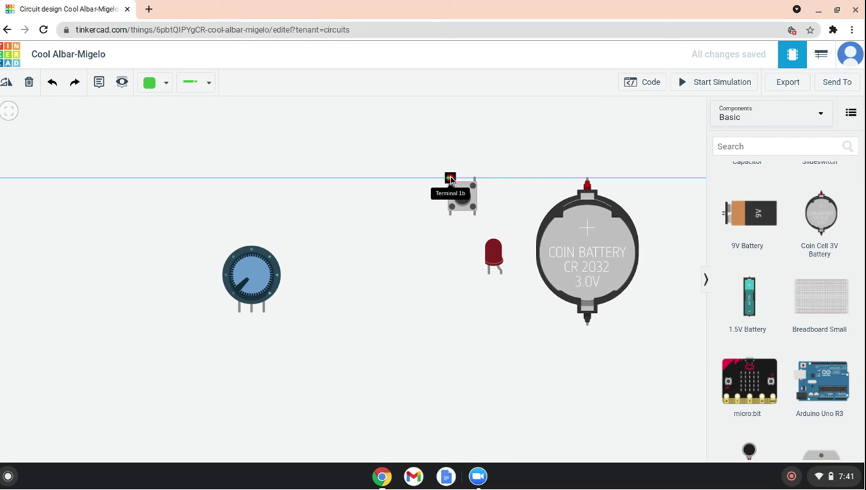
left_click(449, 139)
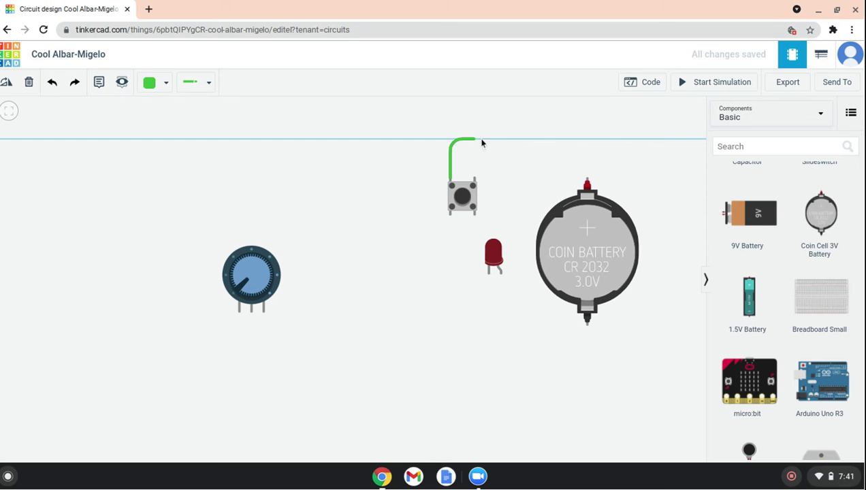
left_click(590, 147)
left_click(587, 183)
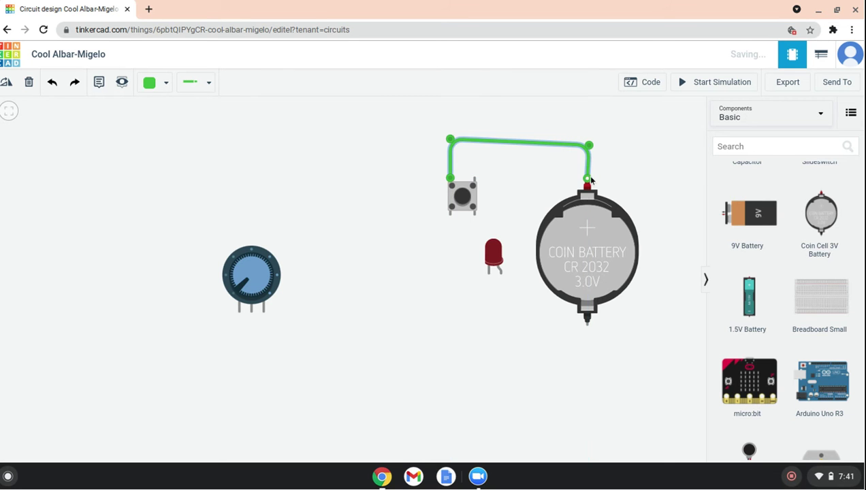
Wire the pushbutton to the LED anode and the LED to battery negative, then simulate and press the button.
left_click(474, 213)
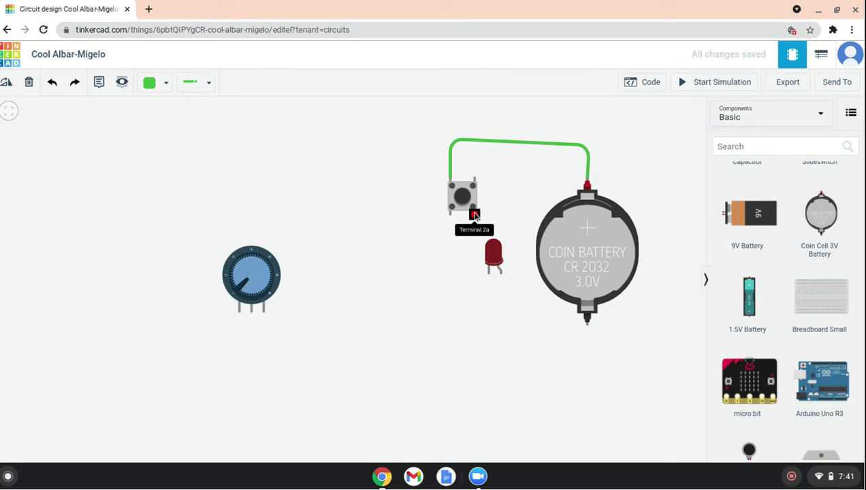
left_click(470, 326)
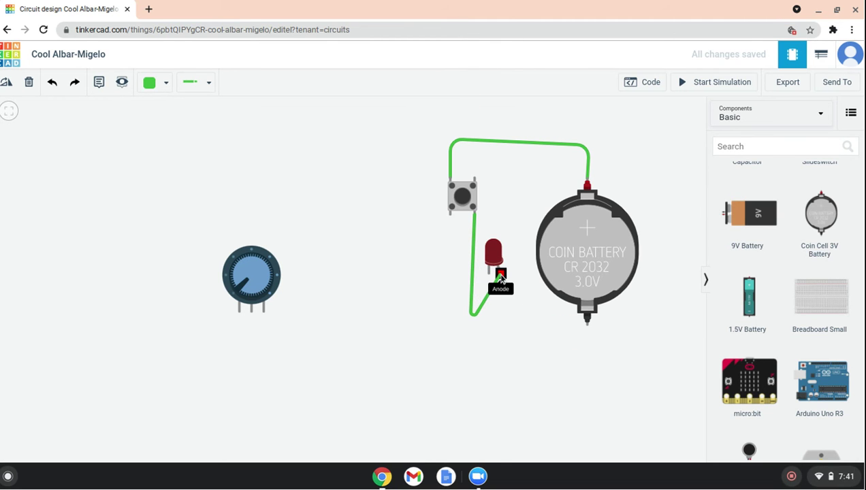
left_click(495, 275)
left_click(490, 277)
left_click(586, 325)
left_click(676, 87)
left_click(464, 199)
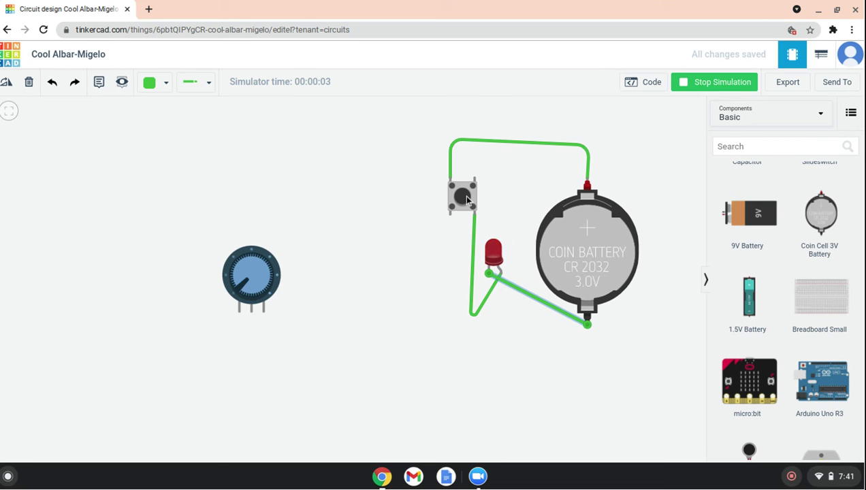
Press the pushbutton repeatedly to flash the LED, then end the simulation.
left_click(465, 198)
left_click(463, 198)
left_click(461, 198)
left_click(461, 198)
left_click(461, 198)
left_click(461, 198)
left_click(461, 198)
left_click(461, 199)
left_click(461, 198)
left_click(461, 198)
left_click(461, 198)
left_click(693, 82)
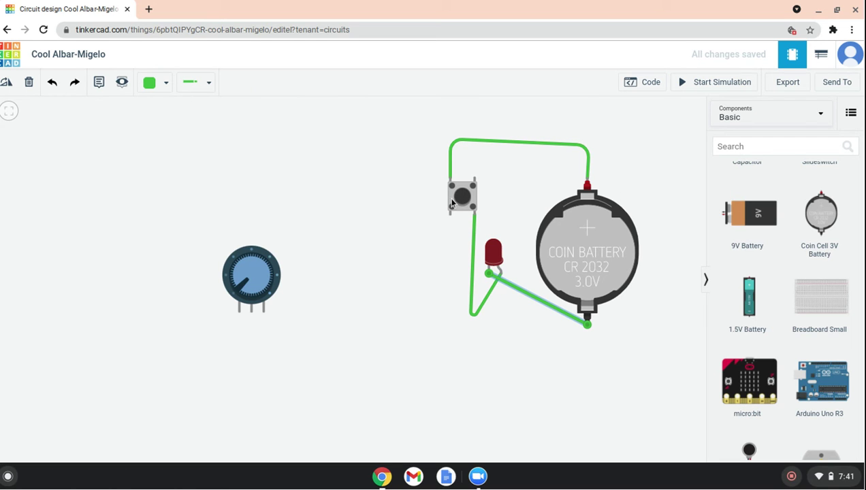
Delete the pushbutton, attach the battery wire to the LED cathode, and move the potentiometer above the LED.
left_click_drag(464, 193, 326, 225)
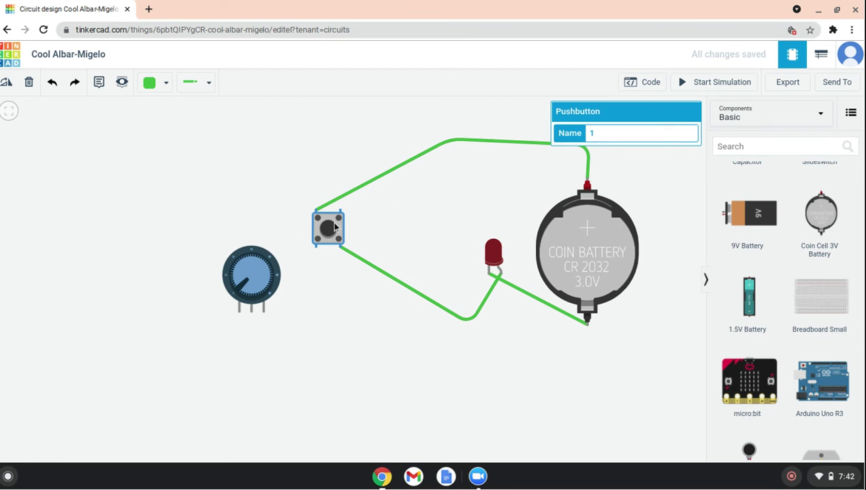
key("Delete")
scroll(418, 317, "up", 1)
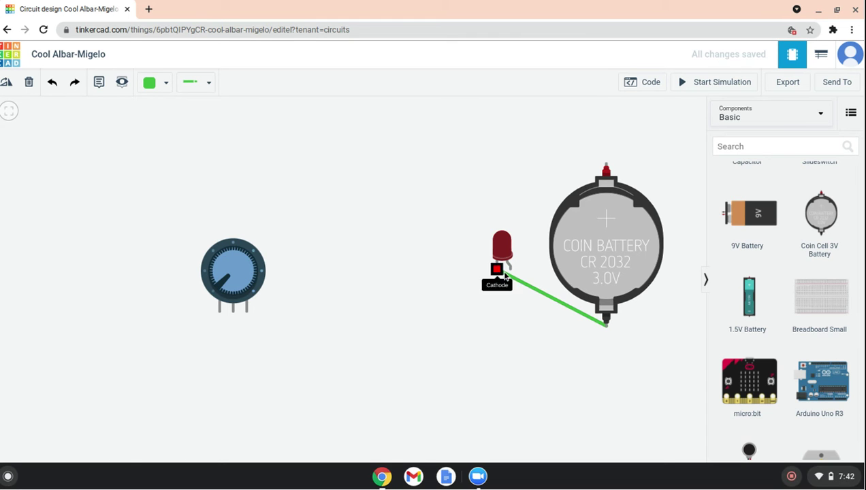
left_click(497, 270)
left_click_drag(234, 270, 487, 166)
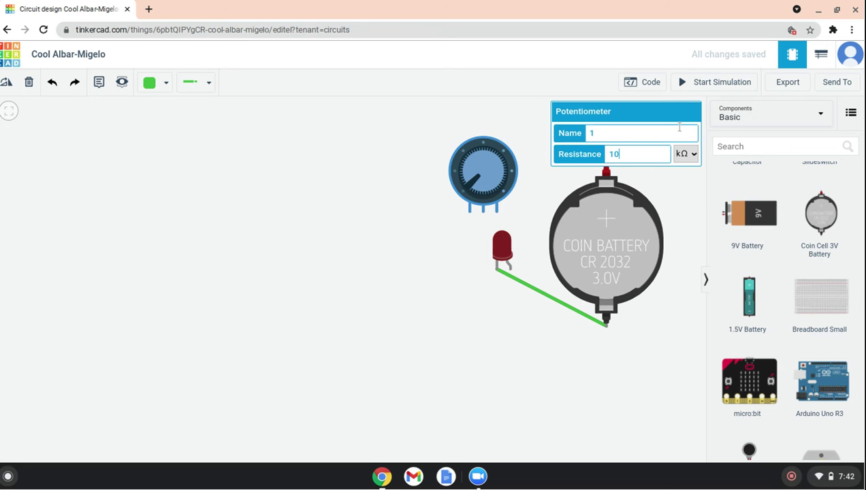
left_click(241, 371)
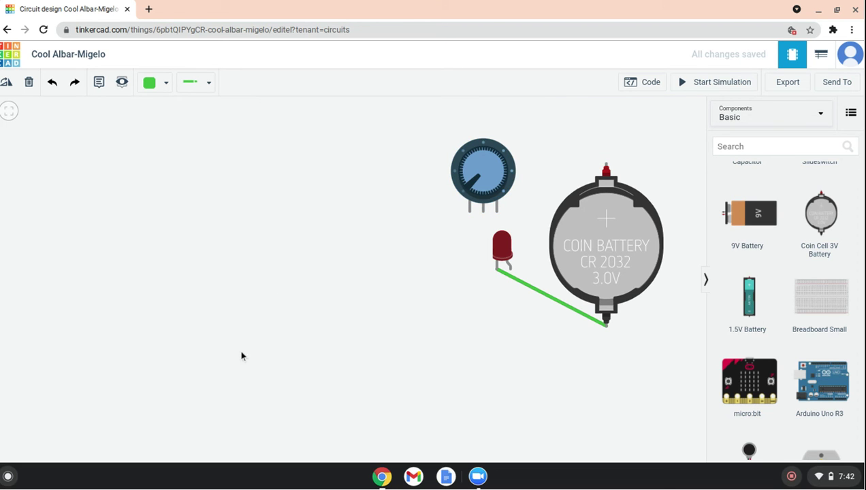
Route a bent wire from the potentiometer's left pin to the battery's positive terminal.
left_click(468, 211)
left_click(471, 223)
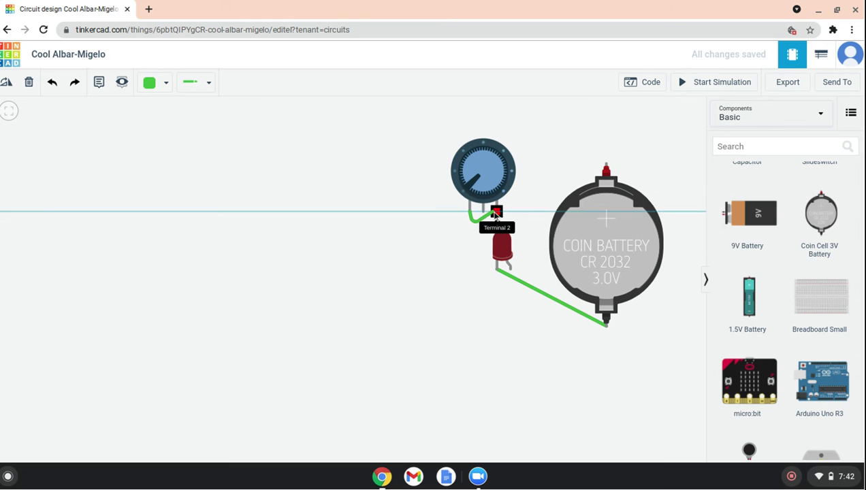
left_click(518, 221)
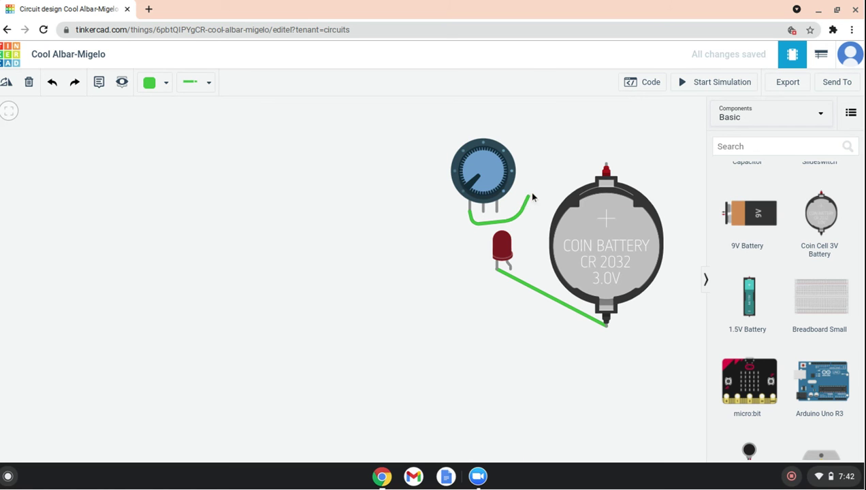
left_click(602, 160)
left_click(604, 165)
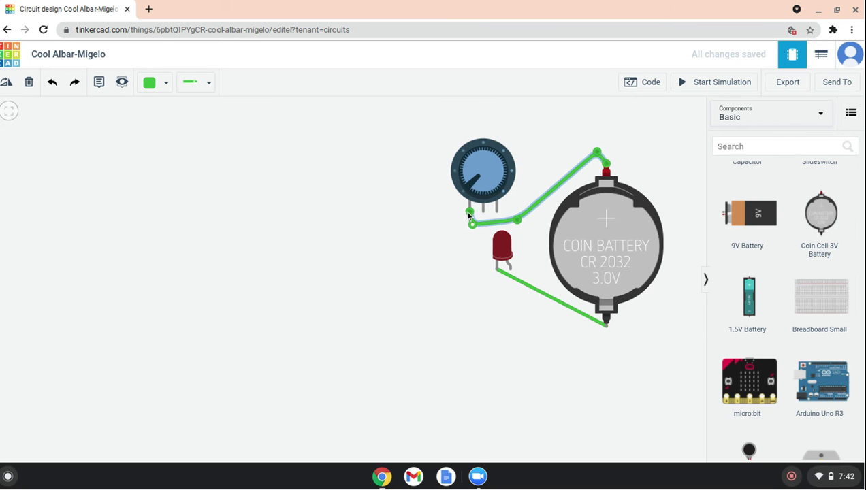
left_click(441, 242)
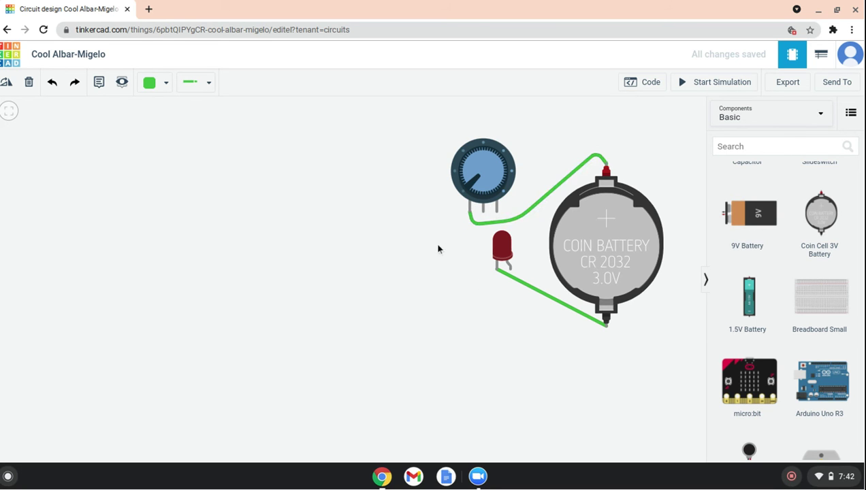
Wire the potentiometer's middle pin to the LED anode and start the simulation.
left_click(483, 210)
left_click(467, 270)
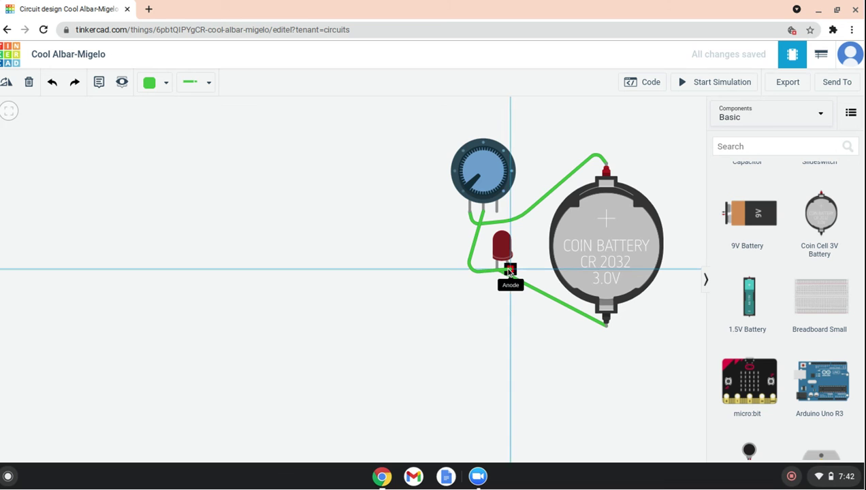
left_click(509, 270)
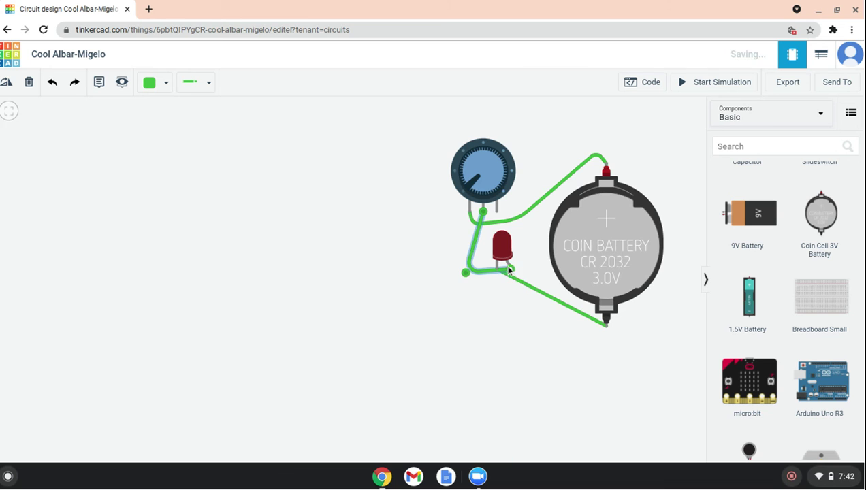
left_click(714, 88)
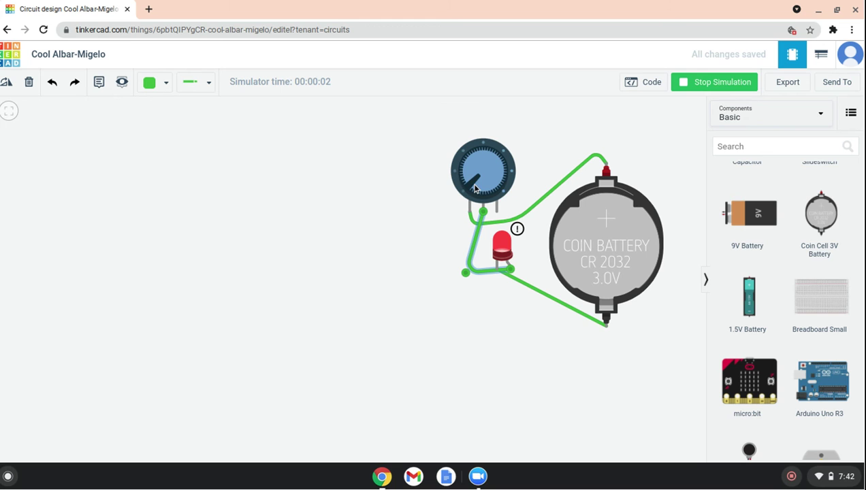
Turn the knob to dim and relight the LED, then stop simulating and select the potentiometer.
left_click_drag(474, 190, 491, 174)
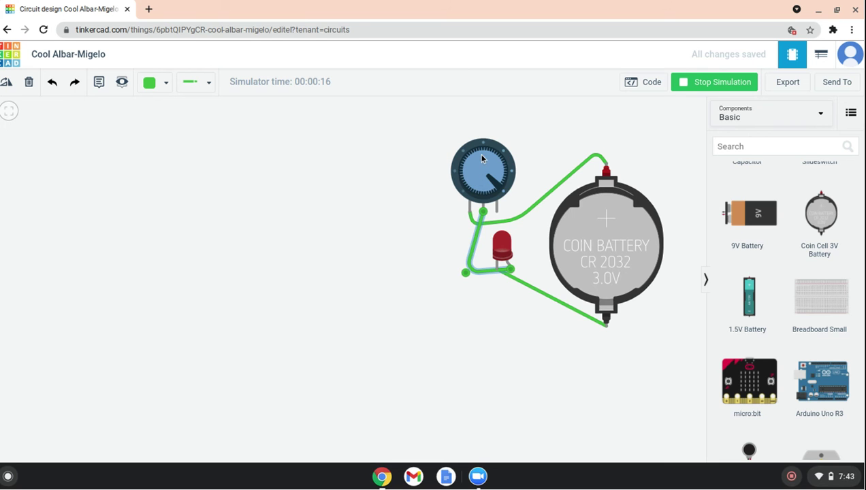
left_click_drag(482, 159, 455, 171)
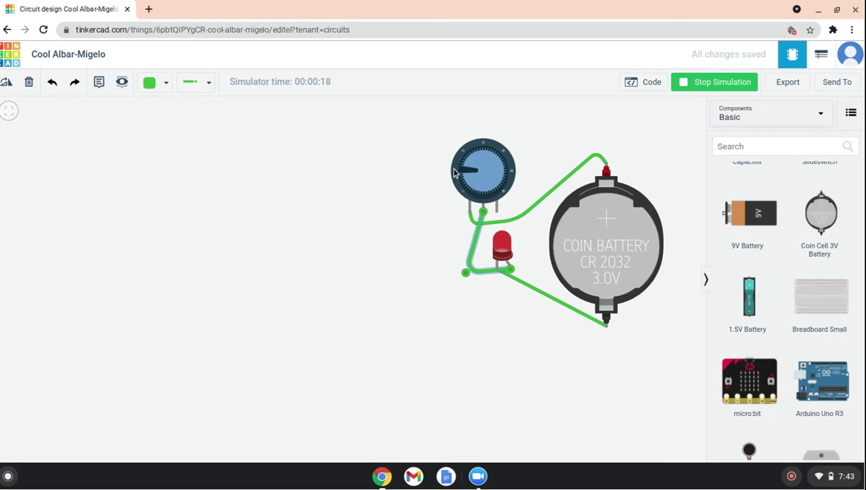
left_click(491, 162)
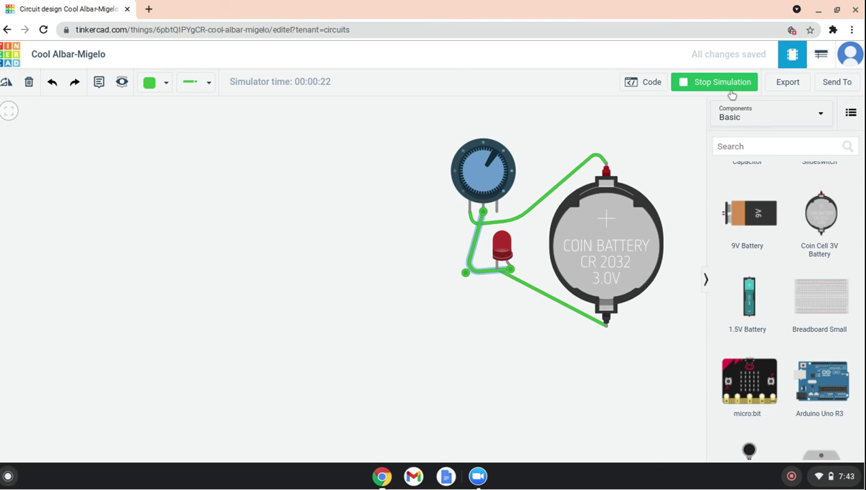
left_click(732, 95)
left_click(511, 185)
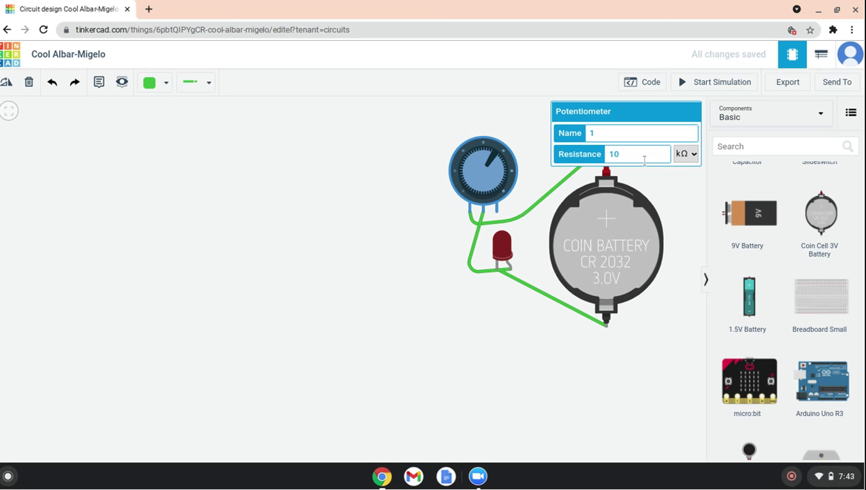
Set the potentiometer resistance to 30, restart the simulation and turn the knob.
key("BackSpace")
key("BackSpace")
type("30")
left_click(715, 83)
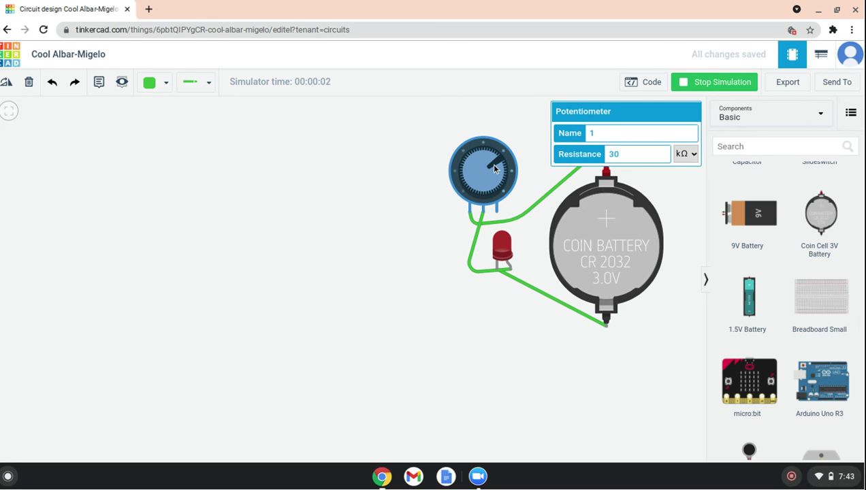
left_click_drag(495, 170, 477, 150)
Change the resistance to 250 kΩ and turn the knob toward 4 o'clock, then back to 11 o'clock.
left_click(618, 151)
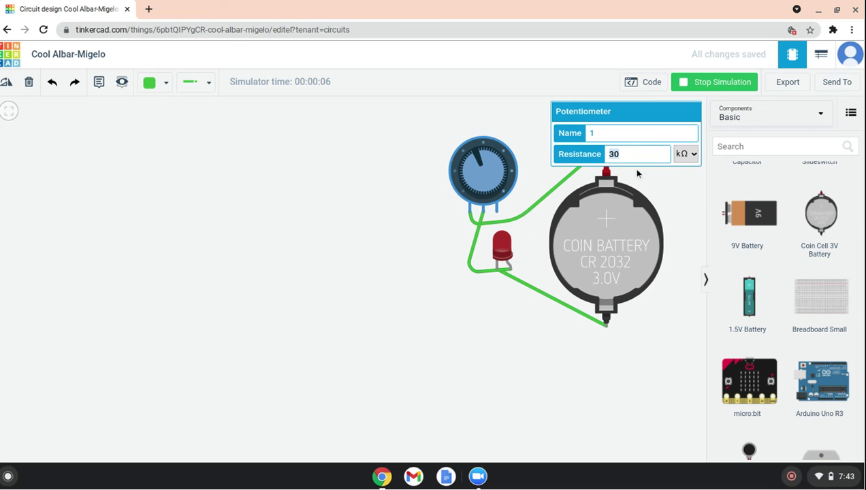
key("BackSpace")
type("250")
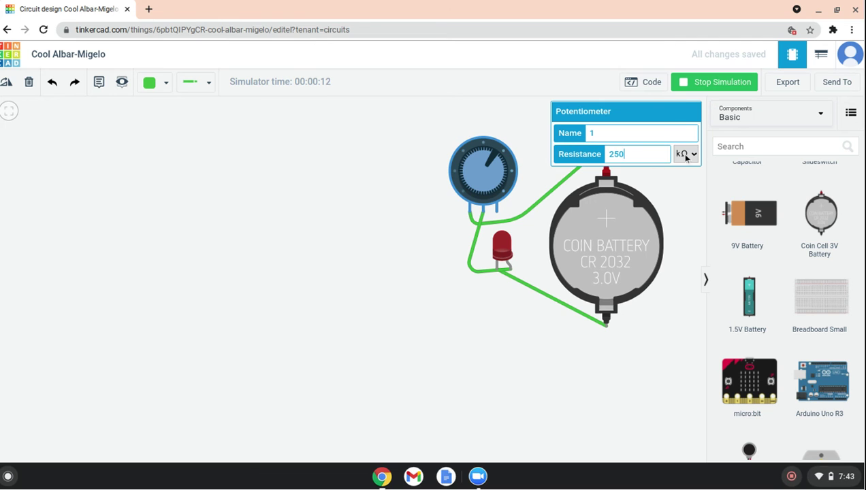
left_click_drag(492, 165, 499, 201)
left_click_drag(494, 185, 428, 175)
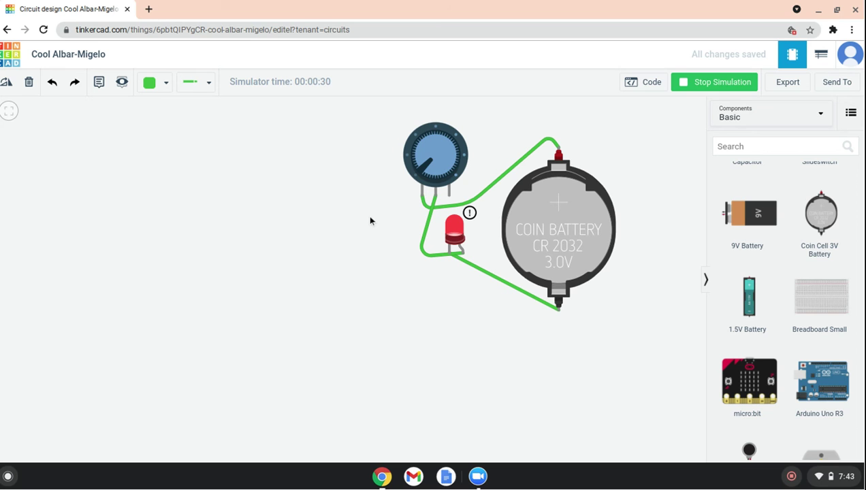